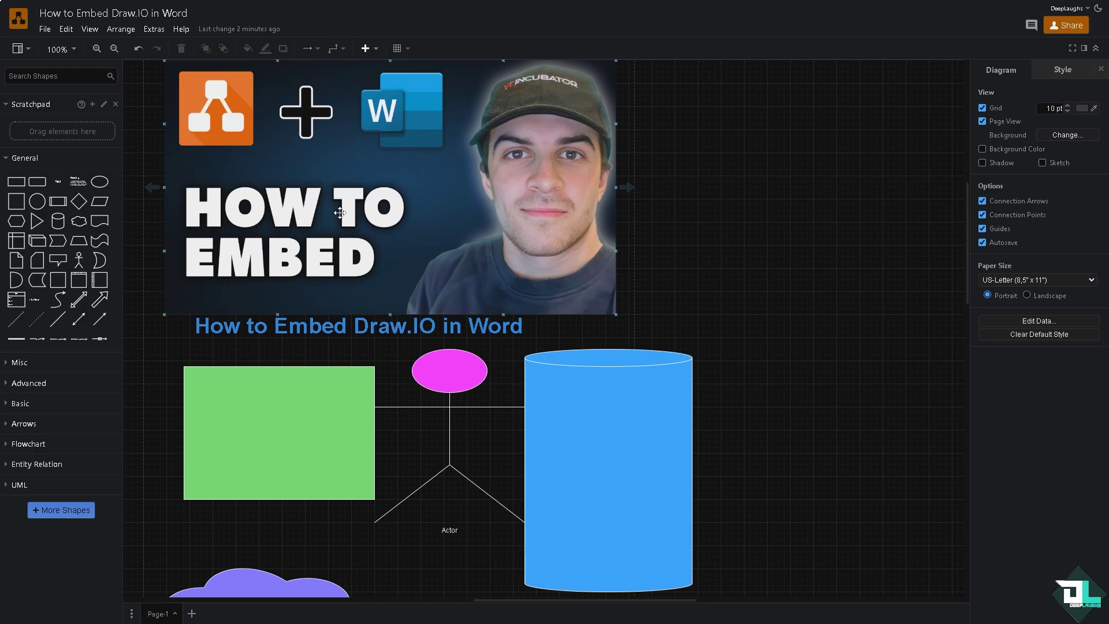
# Step: Fill the rectangle light blue and the cylinder green from the Style palette
pyautogui.moveTo(30, 249)
pyautogui.click(301, 385)
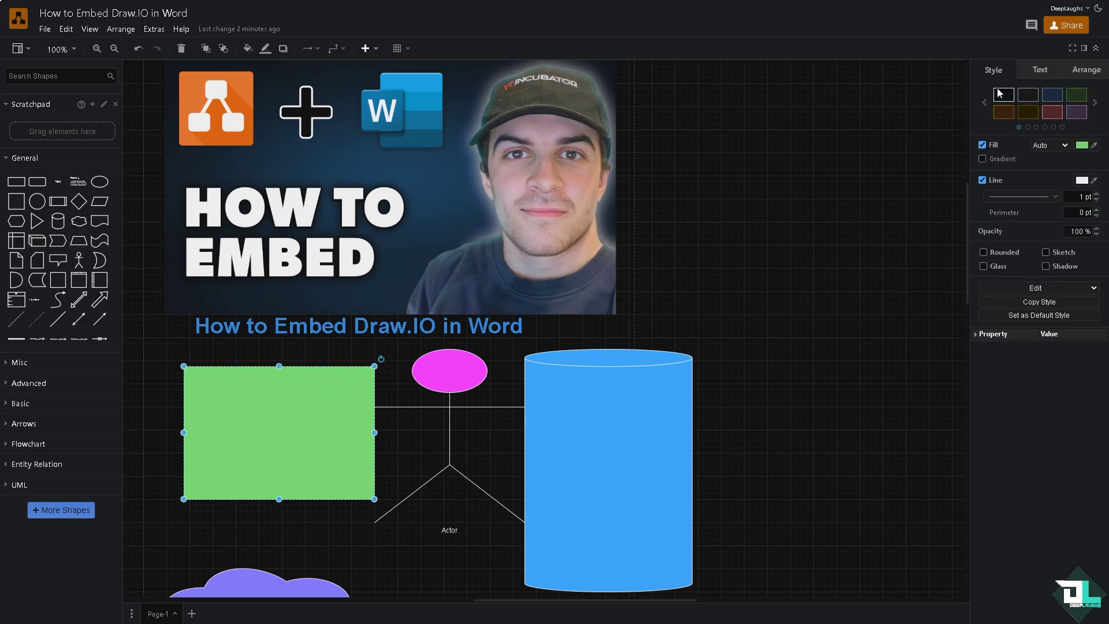
pyautogui.click(1095, 102)
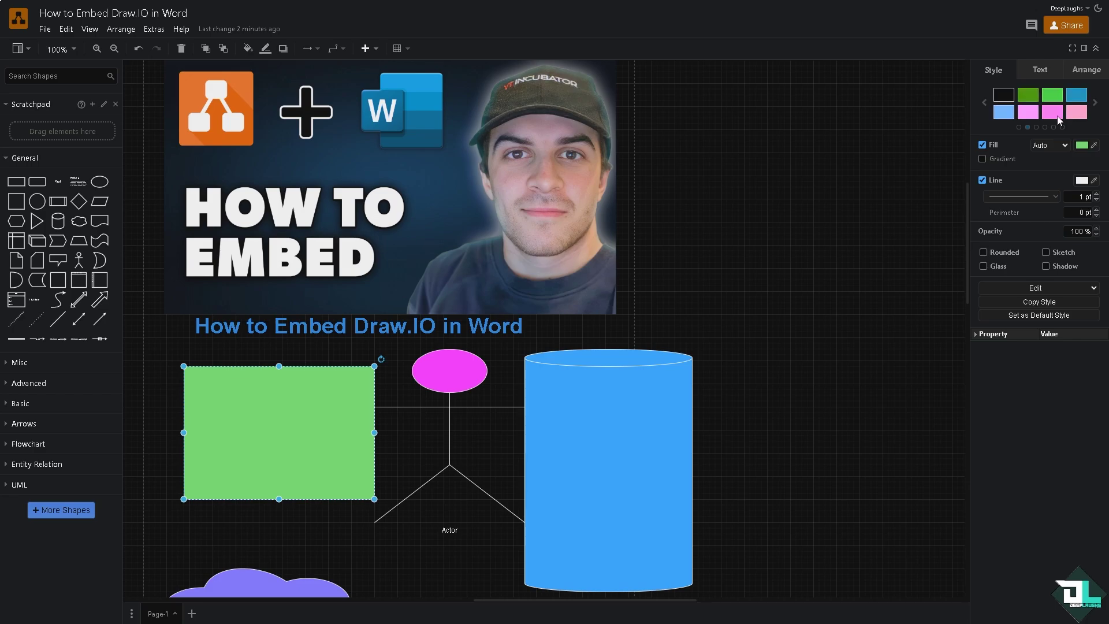
pyautogui.click(1003, 112)
pyautogui.click(627, 403)
pyautogui.click(1052, 95)
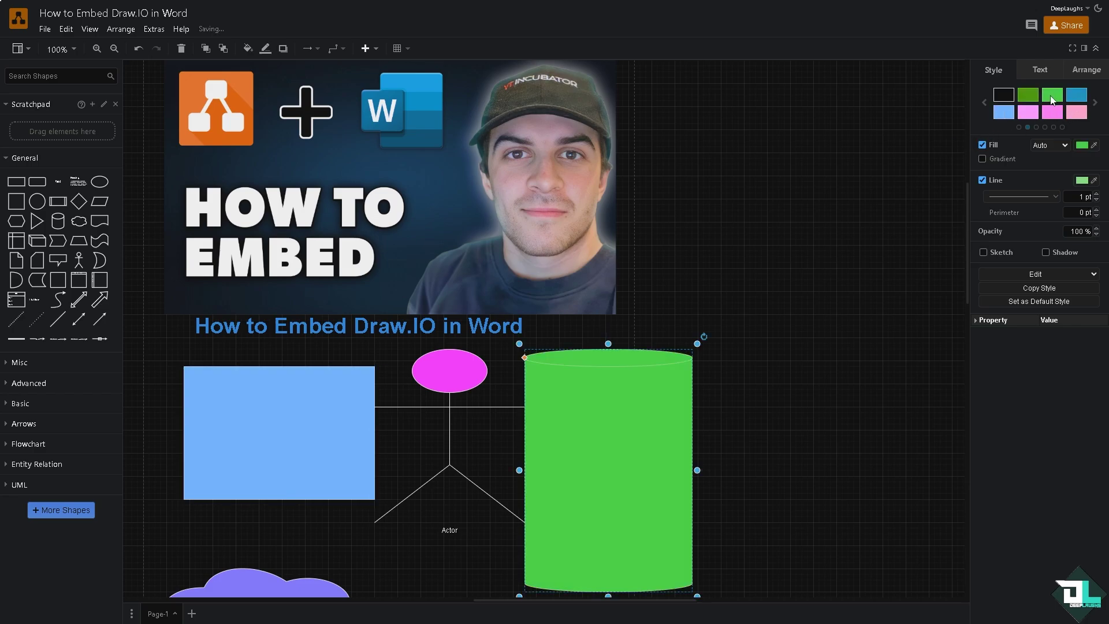
# Step: Give the shape around the title an orange fill and shrink it, then undo both changes
pyautogui.press('Tab')
pyautogui.click(1094, 103)
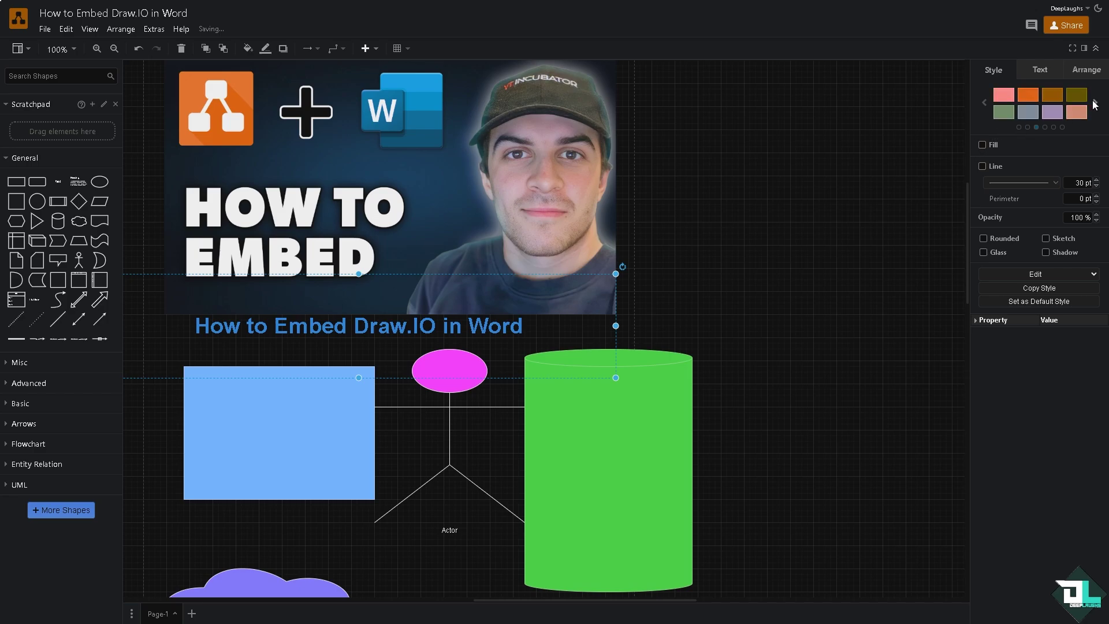
pyautogui.click(1027, 96)
pyautogui.click(717, 272)
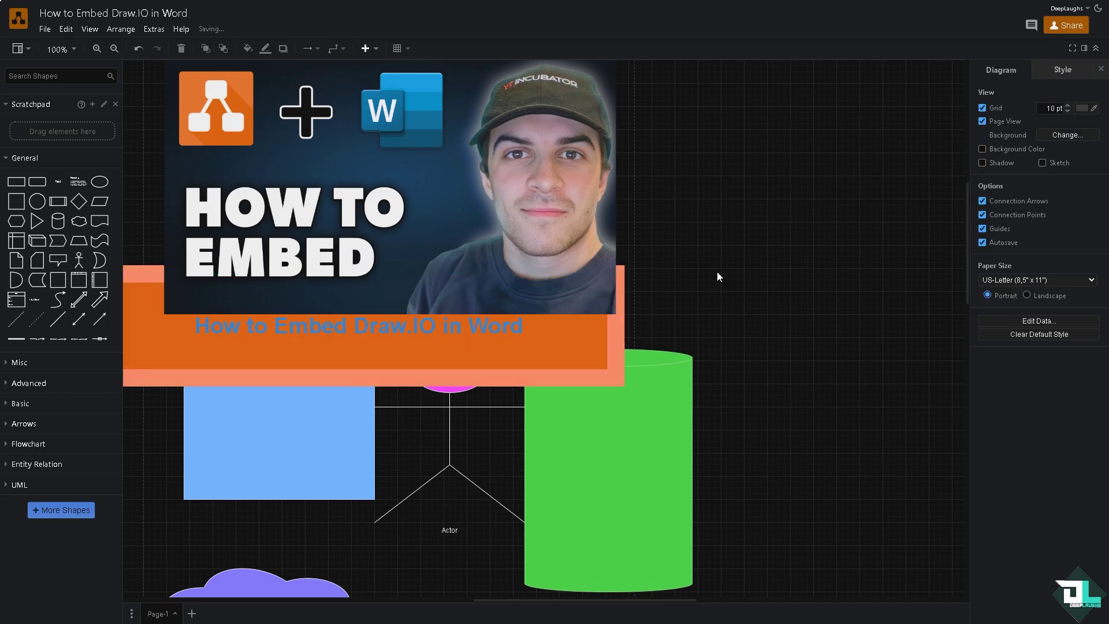
pyautogui.click(546, 326)
pyautogui.moveTo(611, 382); pyautogui.dragTo(566, 357)
pyautogui.hotkey('ctrl', 'z')
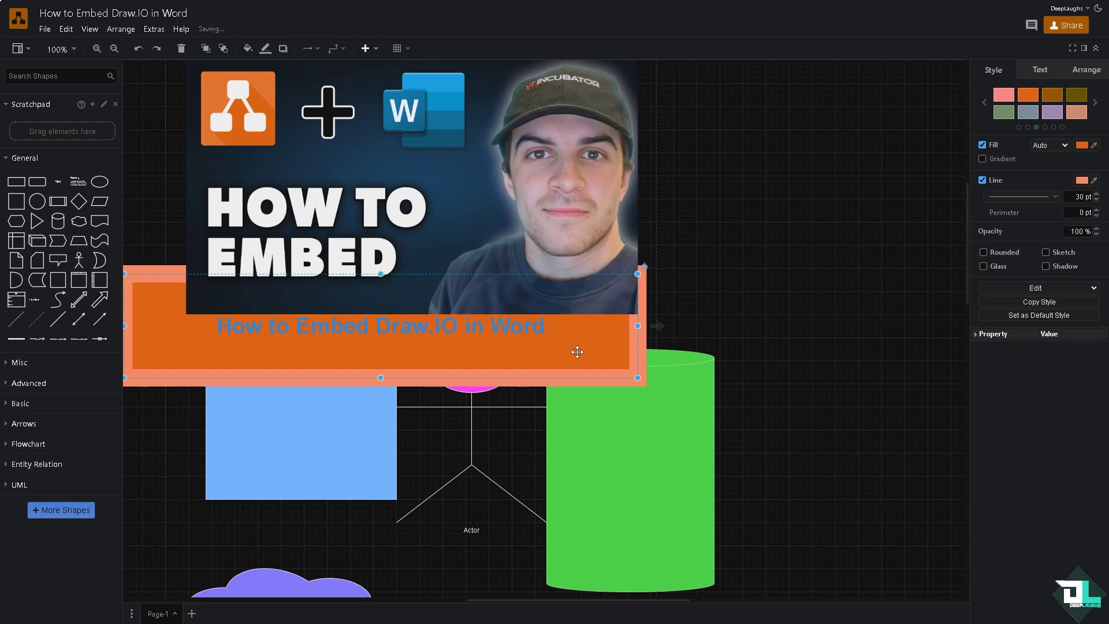
pyautogui.hotkey('ctrl', 'z')
pyautogui.click(733, 257)
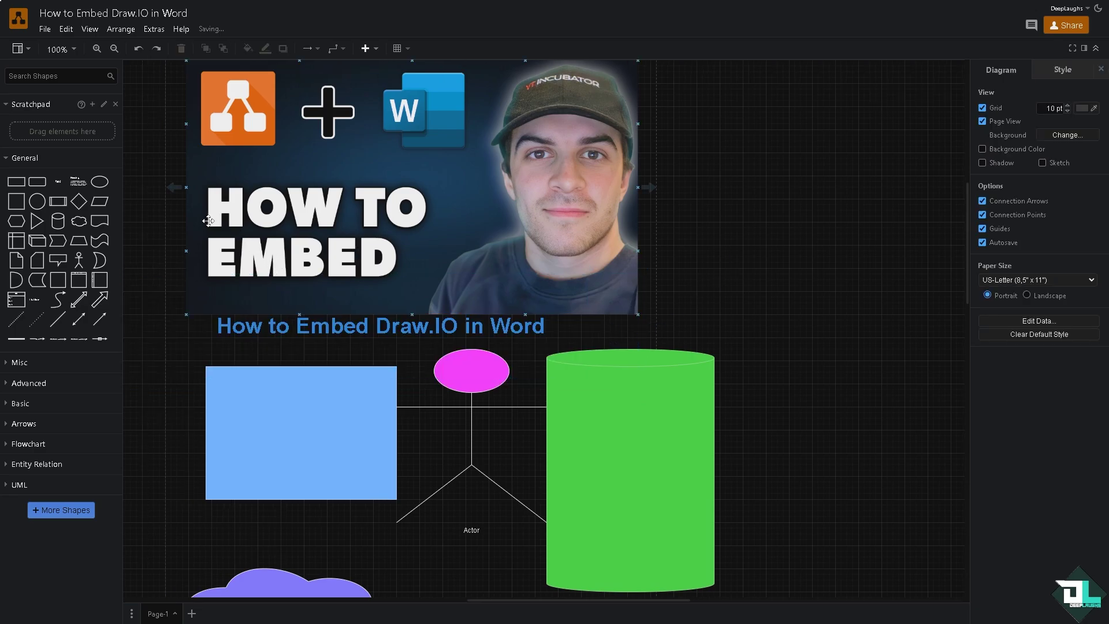
# Step: Choose File > Embed for Microsoft Office to reach the draw.io Diagrams AppSource listing
pyautogui.click(45, 29)
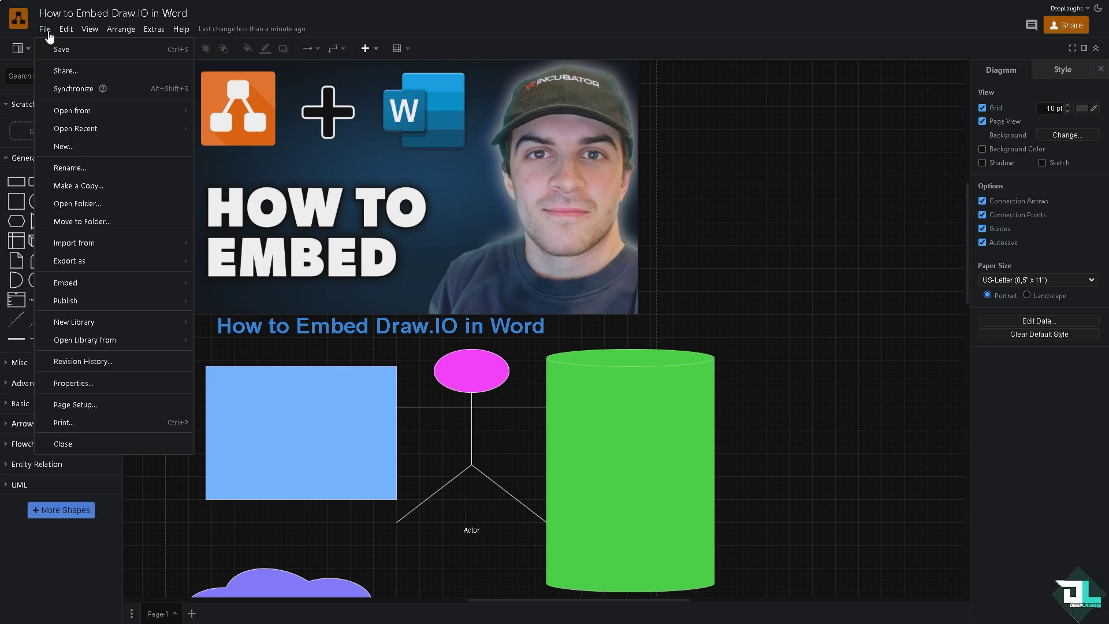
pyautogui.moveTo(115, 283)
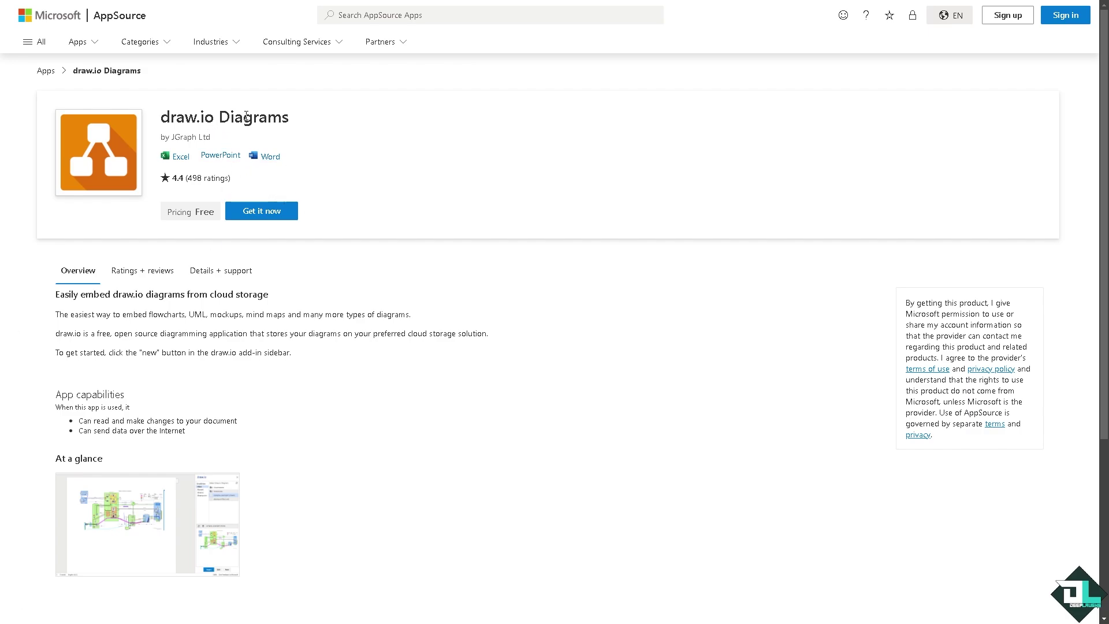
# Step: Choose Get it now on the free draw.io Diagrams listing to reach its Office launch page
pyautogui.click(269, 214)
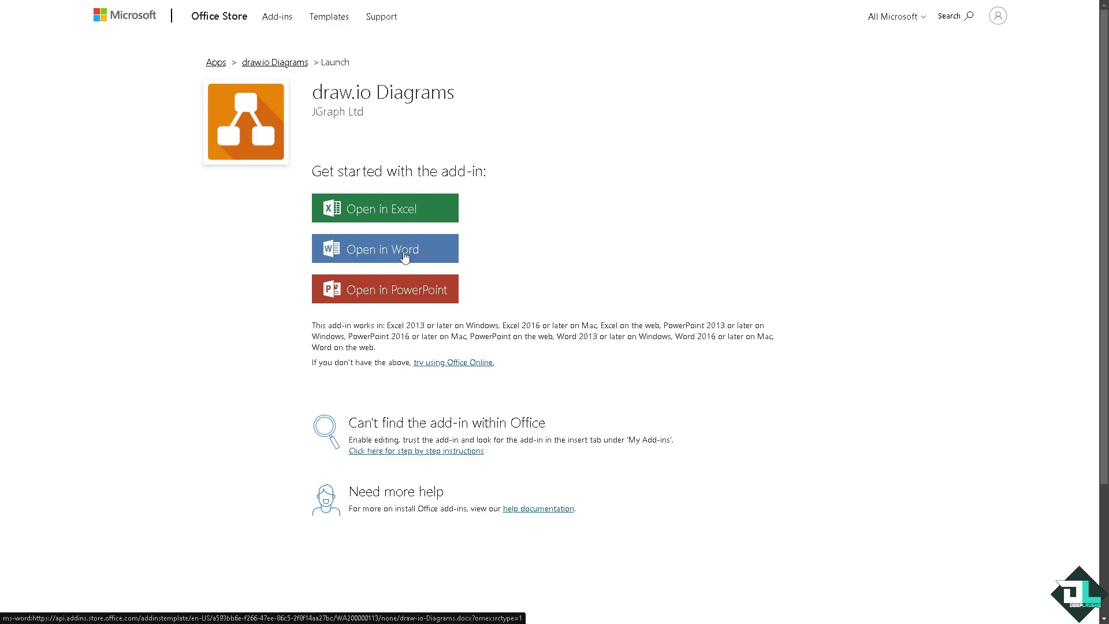
# Step: Insert the diagram picture into the Word document, then open it in draw.io with Edit Selected
pyautogui.click(357, 252)
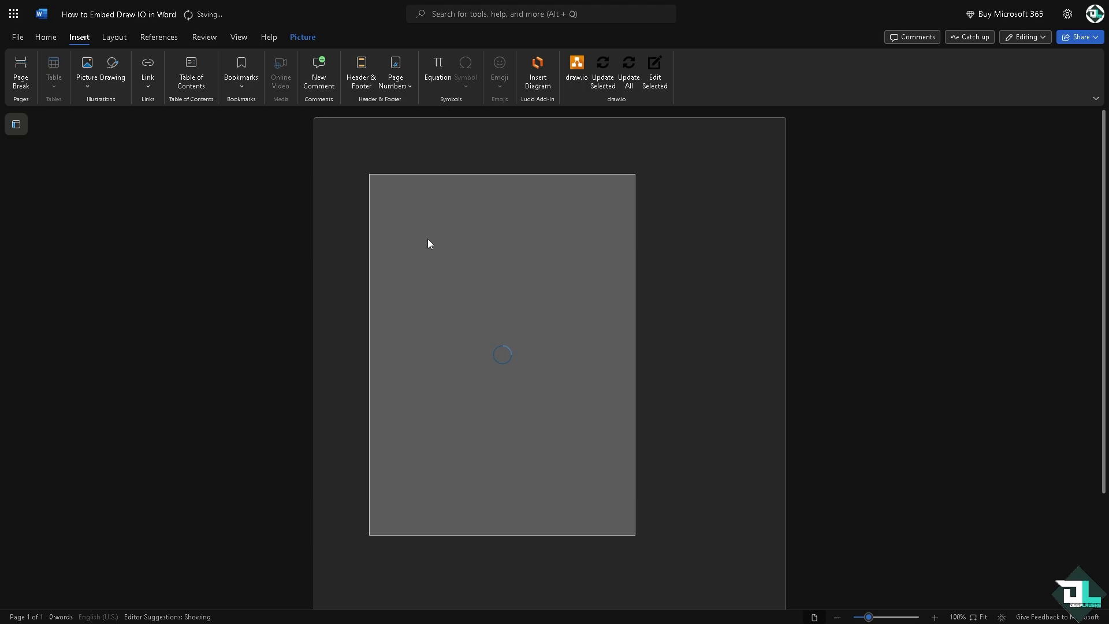
pyautogui.click(524, 328)
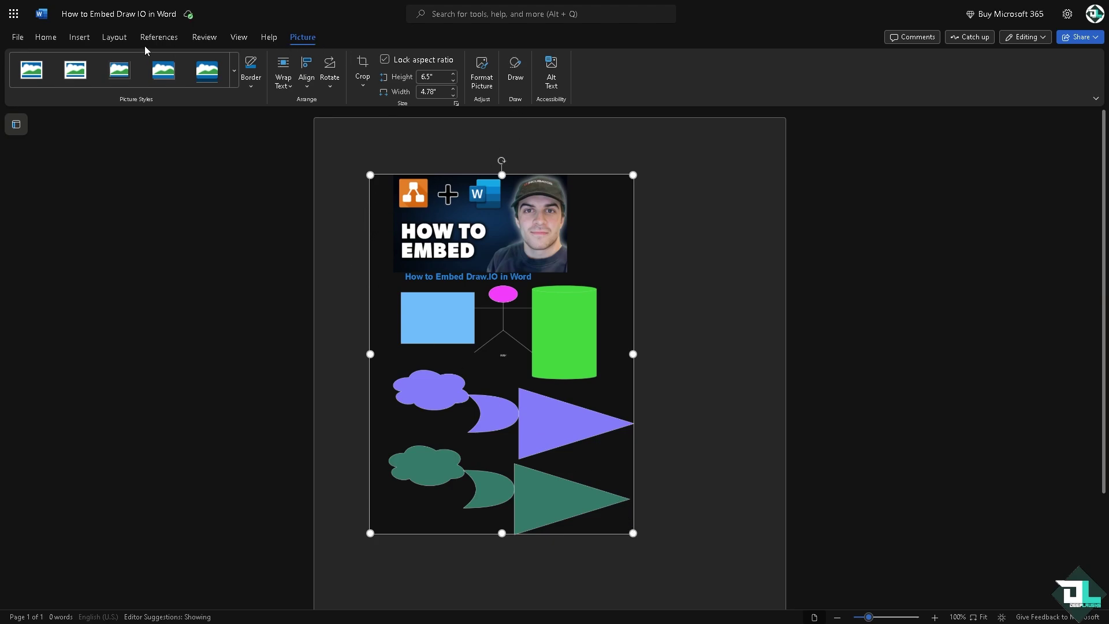
pyautogui.click(77, 39)
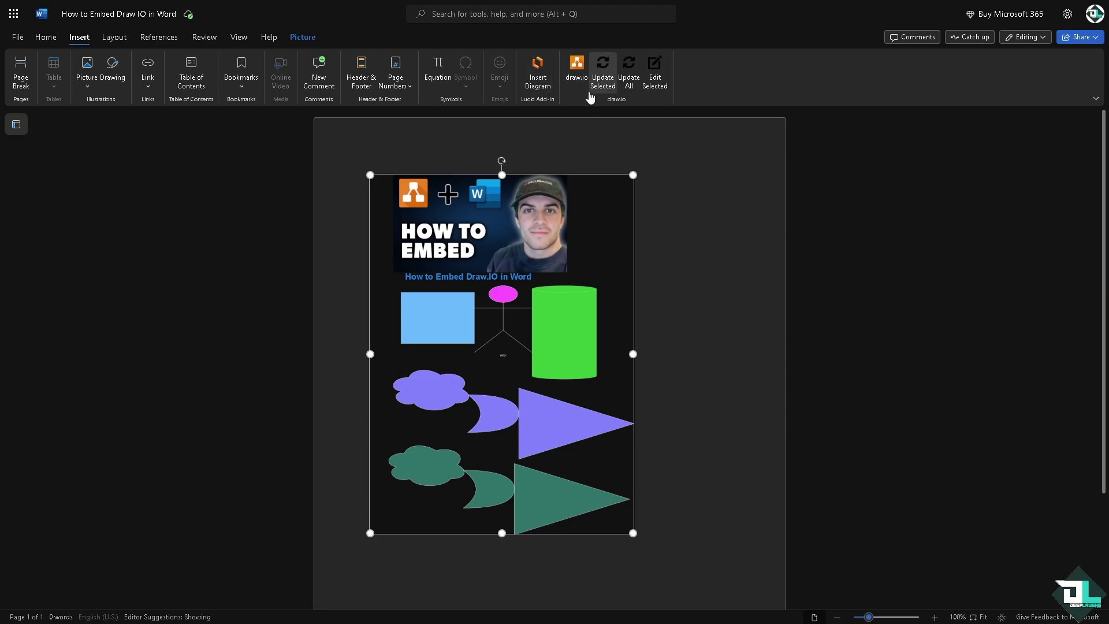
pyautogui.click(676, 514)
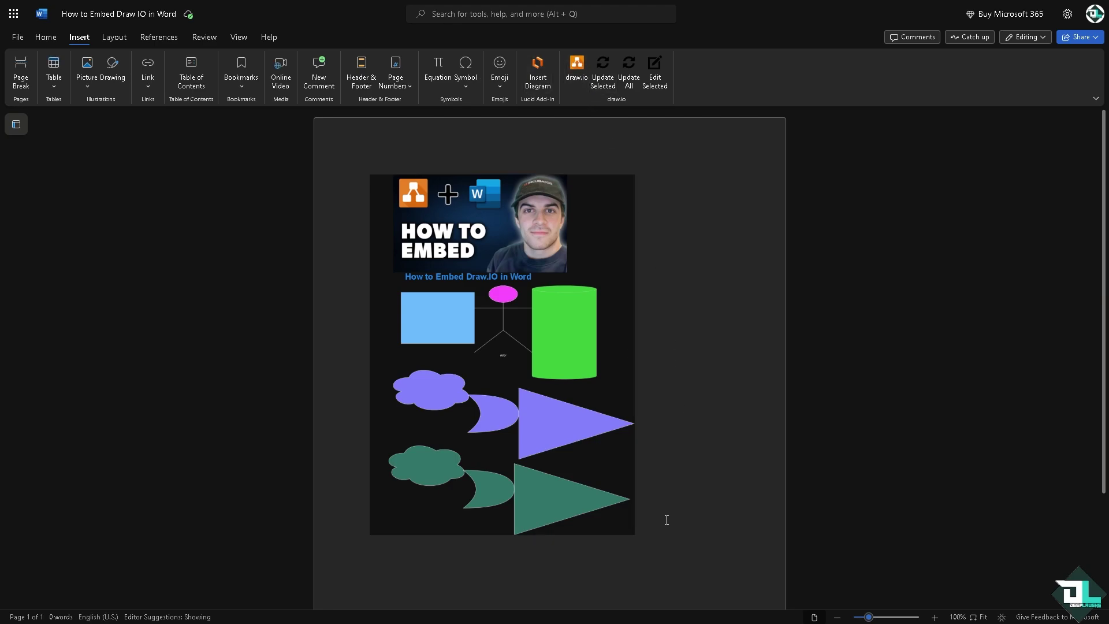
pyautogui.click(554, 357)
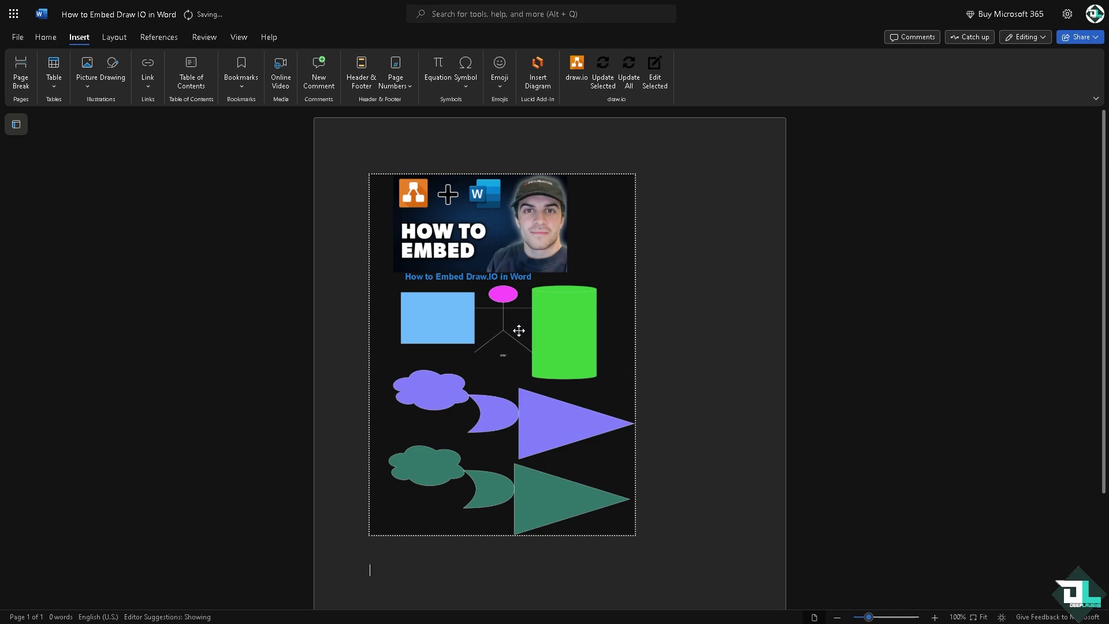
pyautogui.click(574, 68)
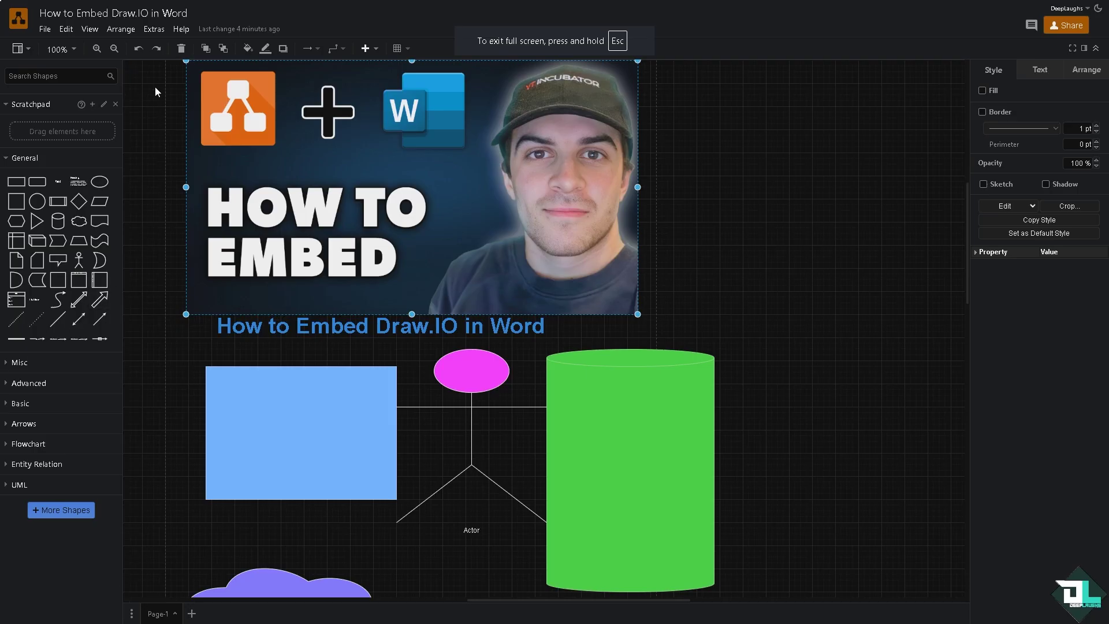
# Step: Export the diagram as JPEG 'How to Embed Draw.IO in Word.jpg' to OneDrive My Files
pyautogui.click(45, 30)
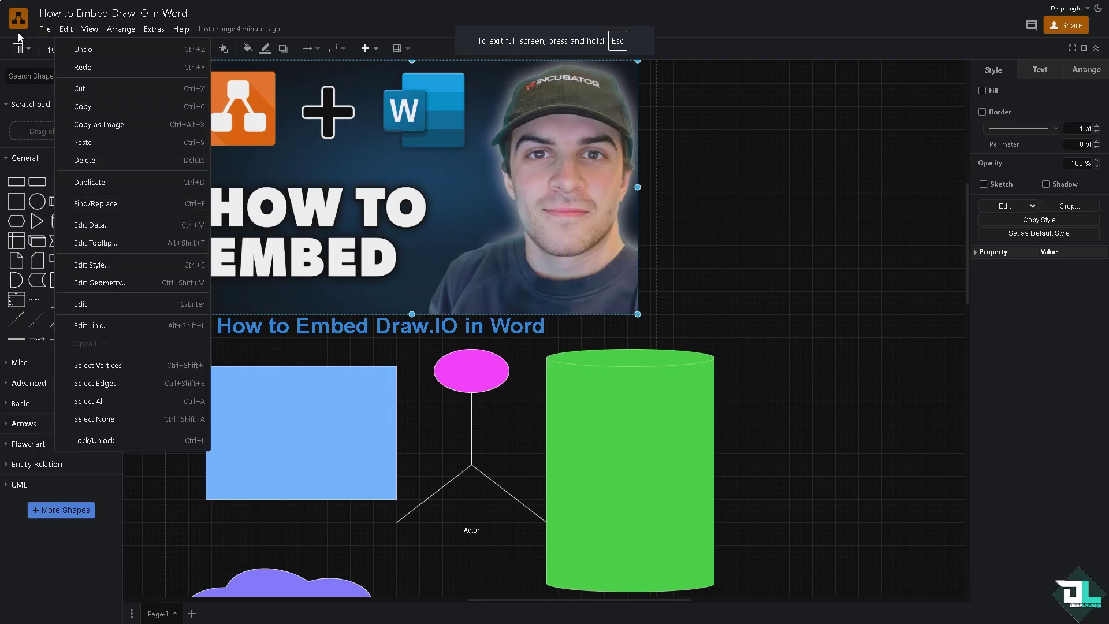
pyautogui.moveTo(119, 272)
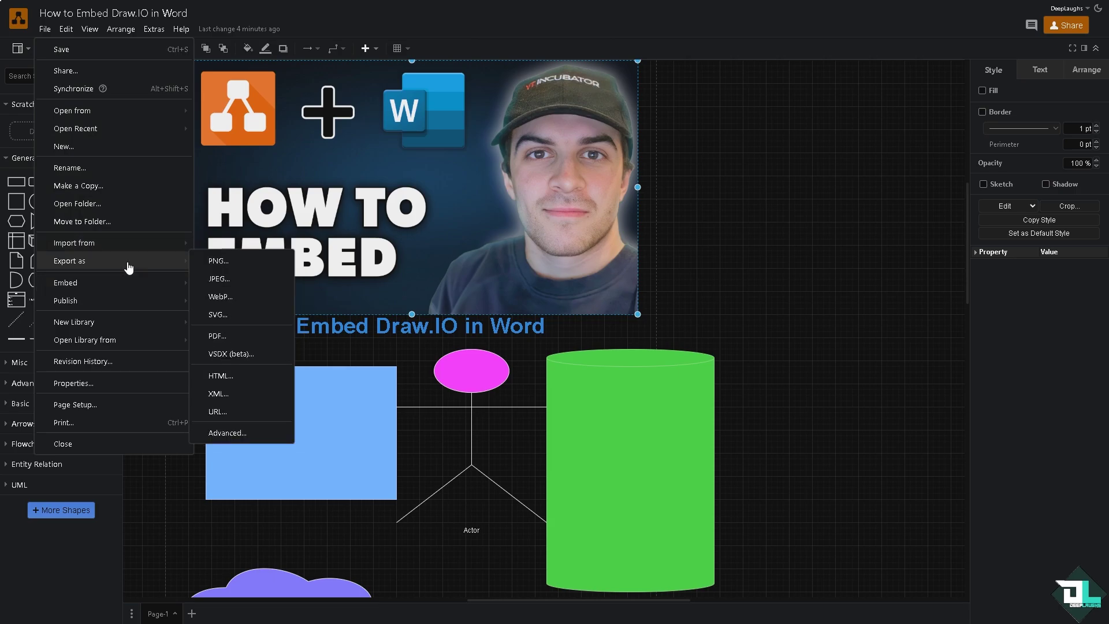
pyautogui.click(254, 282)
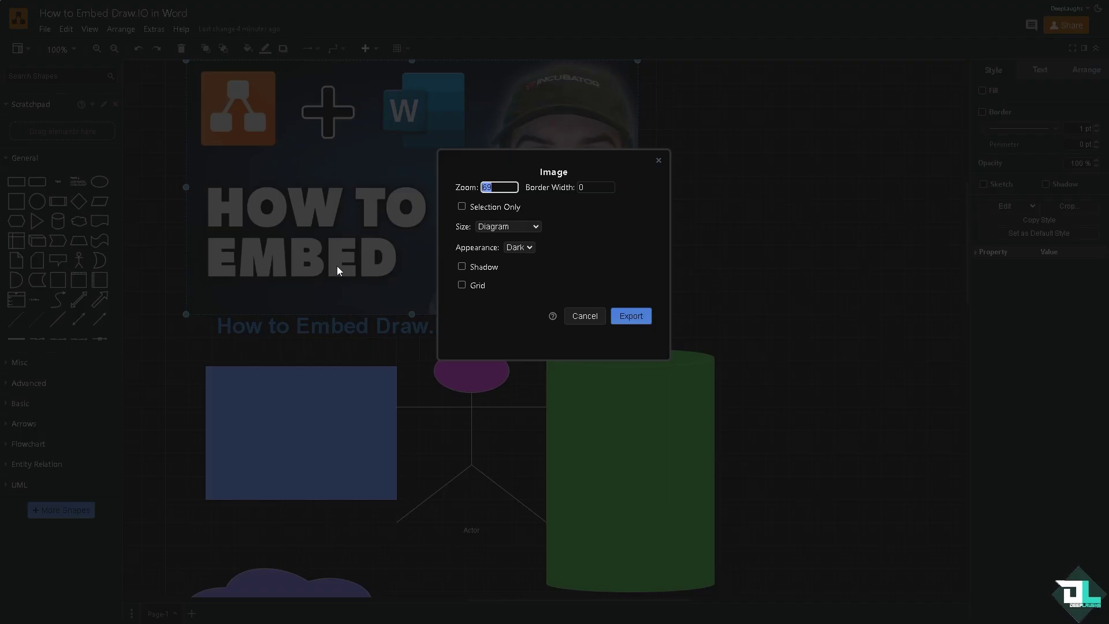
pyautogui.click(637, 317)
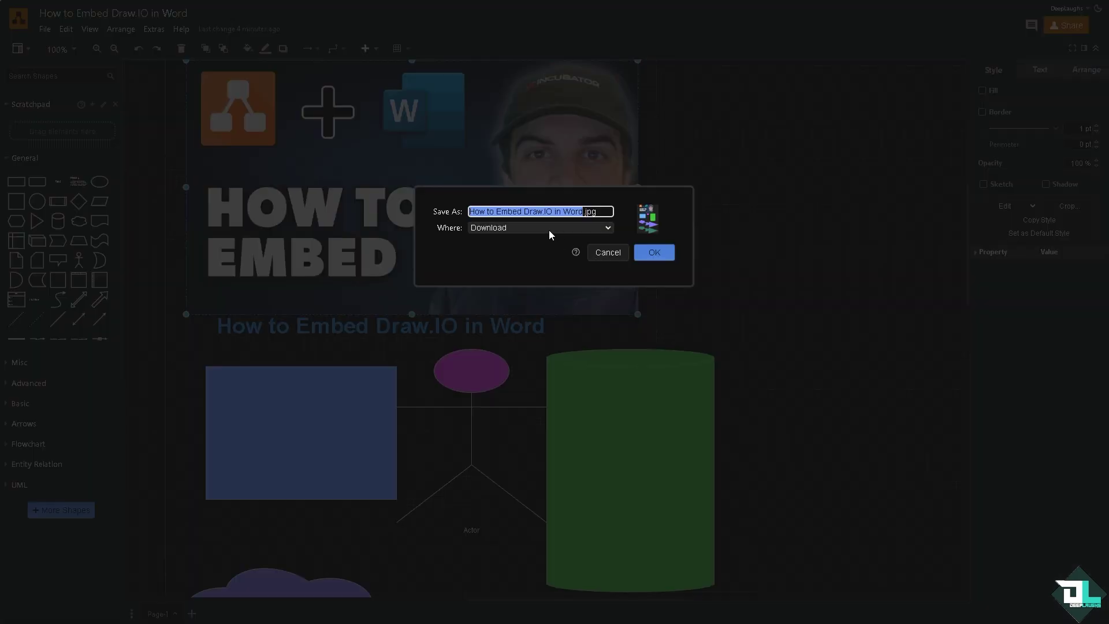
pyautogui.click(551, 228)
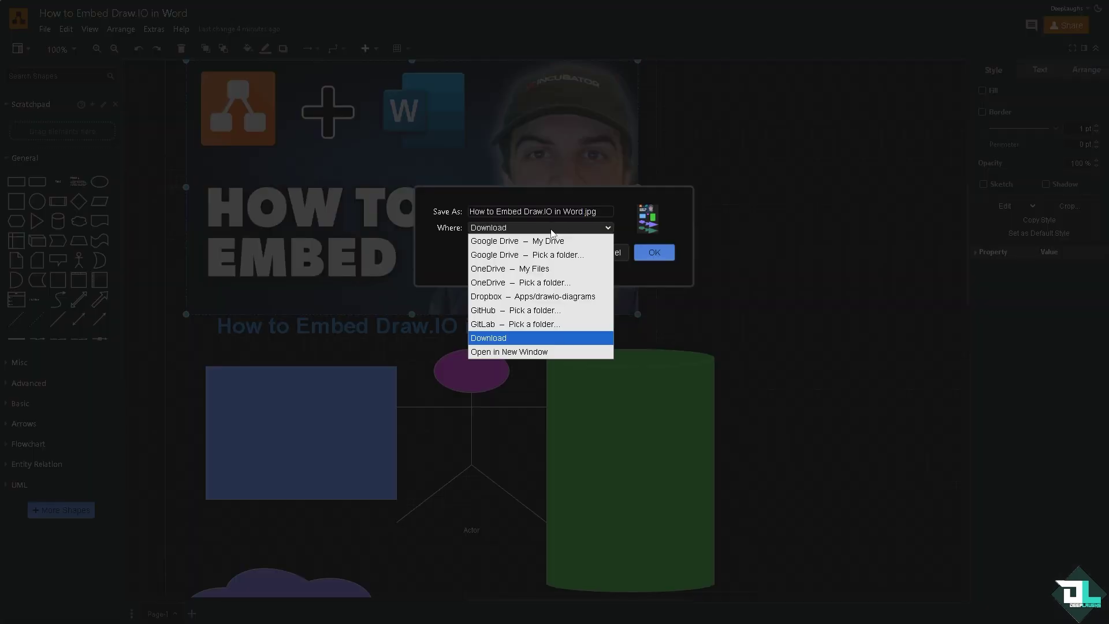
pyautogui.click(540, 269)
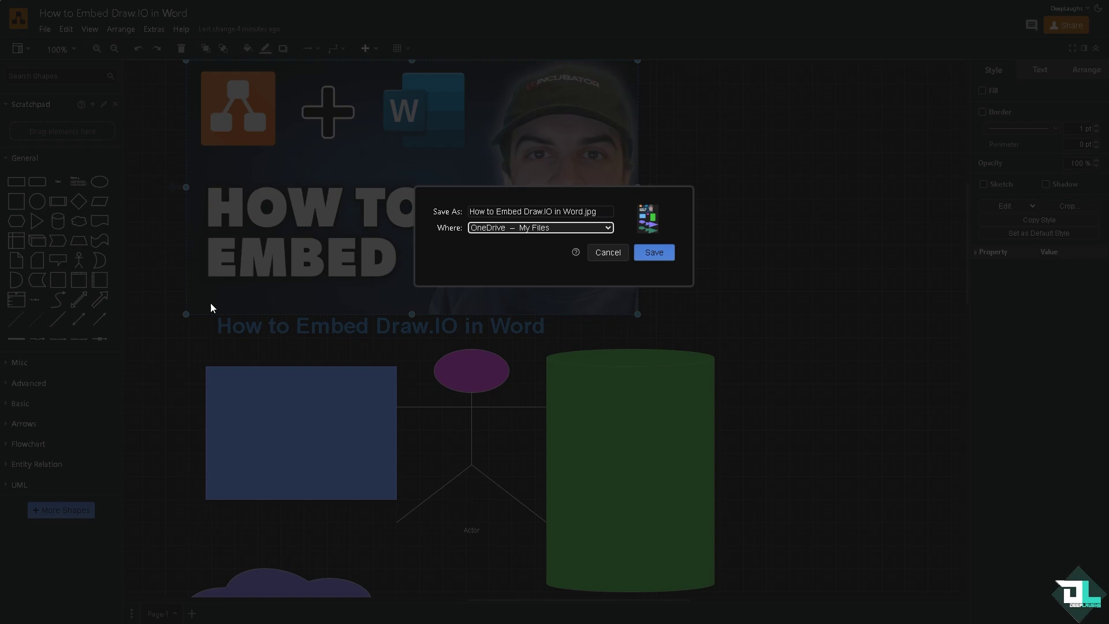
pyautogui.click(659, 253)
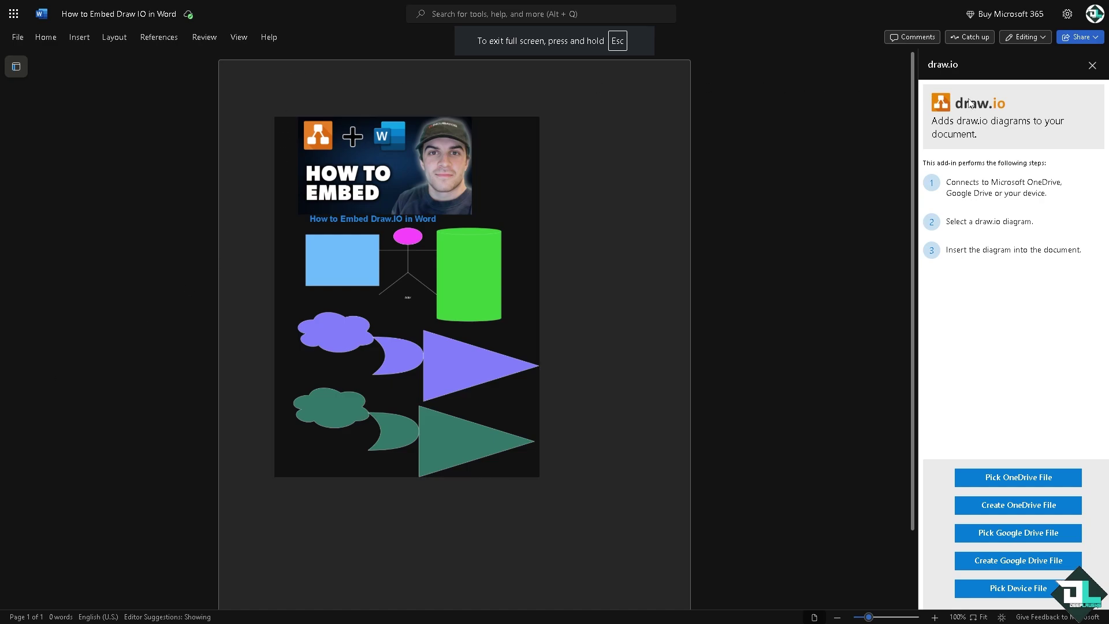
# Step: Insert the diagram from OneDrive through the draw.io add-in, granting it OneDrive access
pyautogui.click(1092, 65)
pyautogui.click(80, 37)
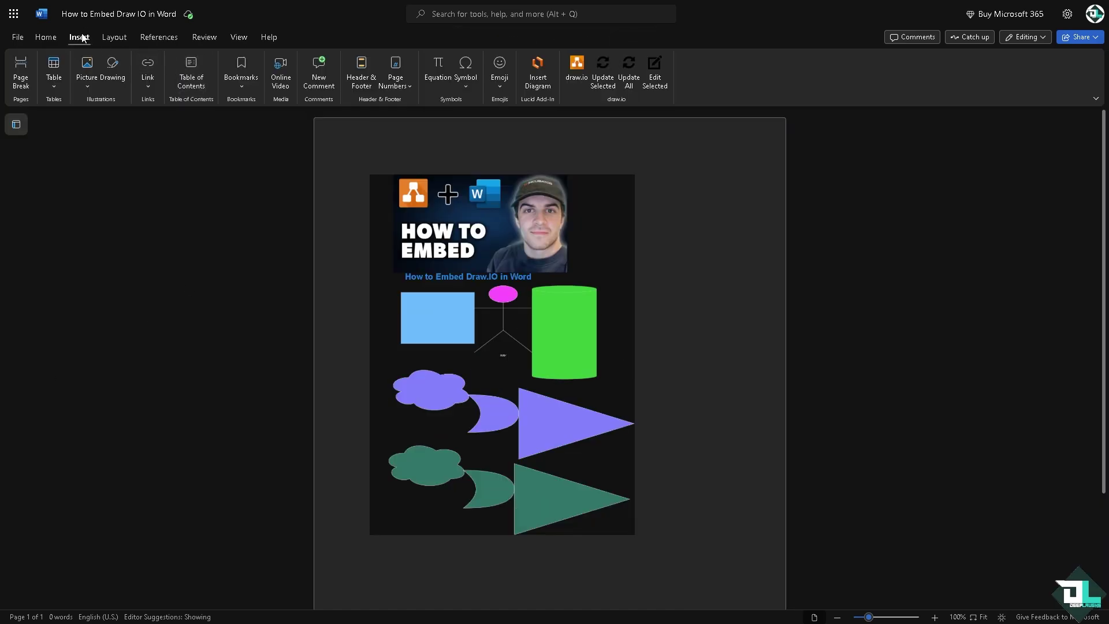
pyautogui.click(576, 67)
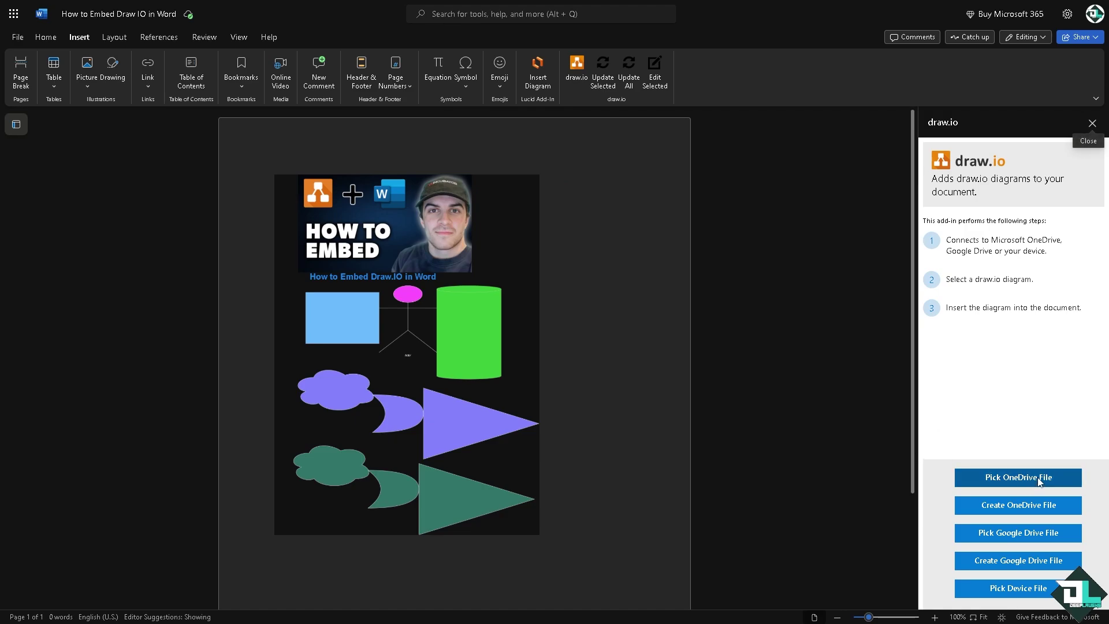
pyautogui.click(1038, 479)
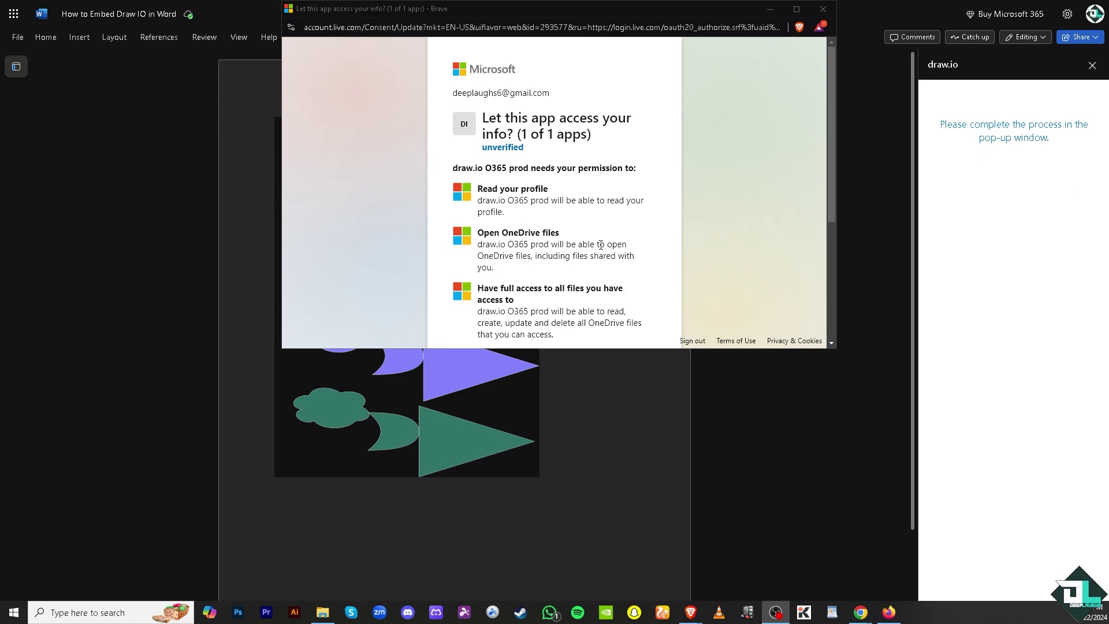
pyautogui.scroll(-3, 601, 244)
pyautogui.click(624, 332)
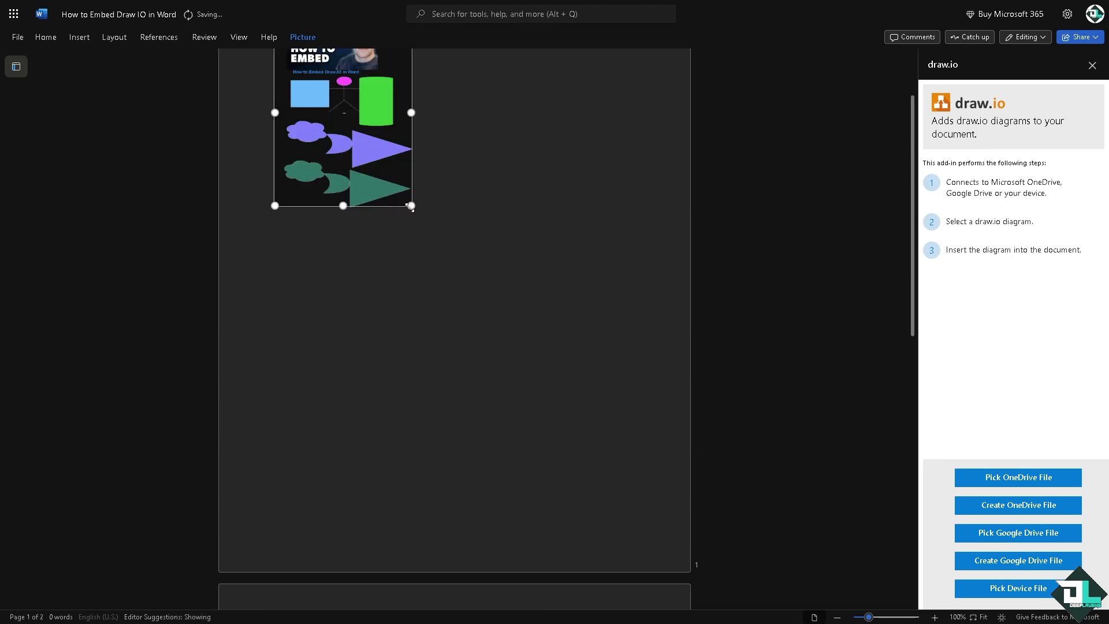
# Step: Enlarge the diagram picture to nearly page width, then scroll through both pages to check
pyautogui.moveTo(411, 206)
pyautogui.mouseDown()
pyautogui.moveTo(573, 446)
pyautogui.moveTo(627, 499)
pyautogui.mouseUp()
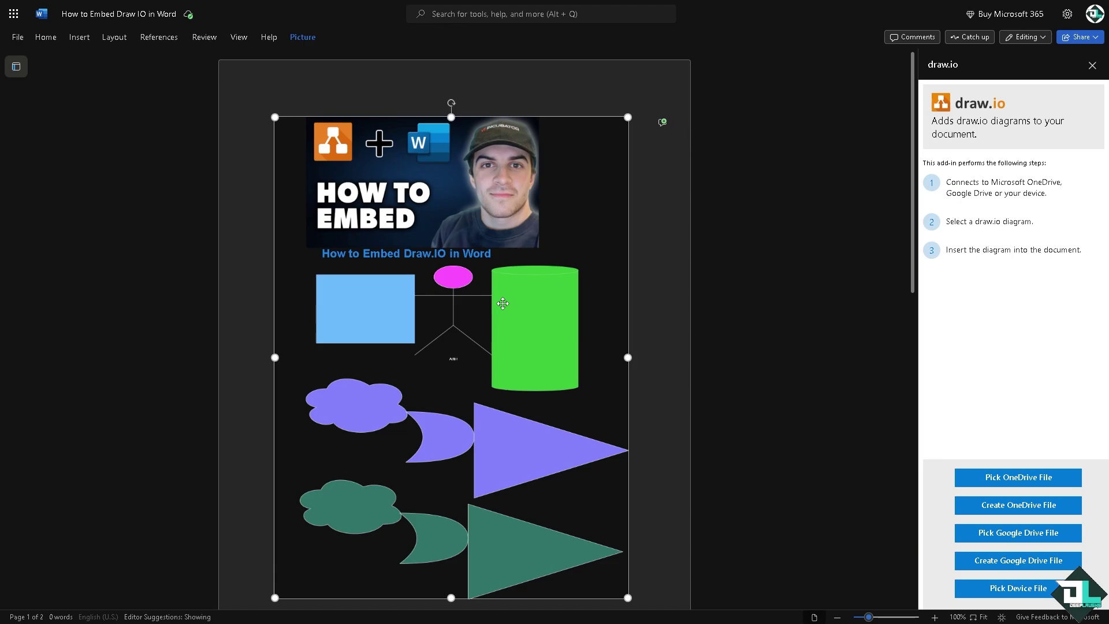
pyautogui.scroll(-10, 502, 303)
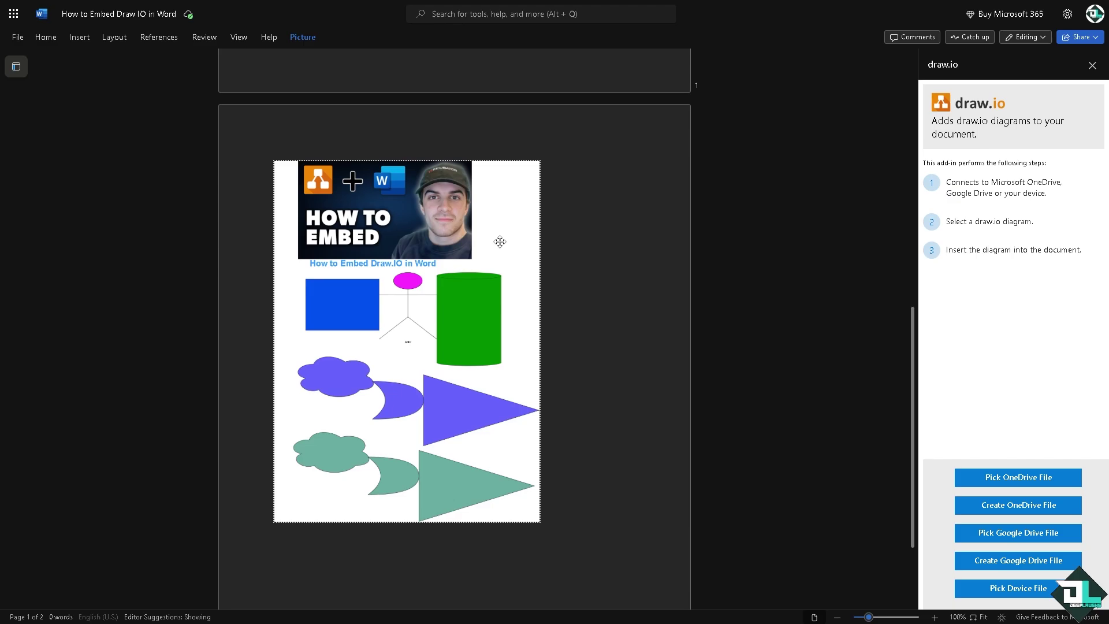
pyautogui.scroll(8, 414, 227)
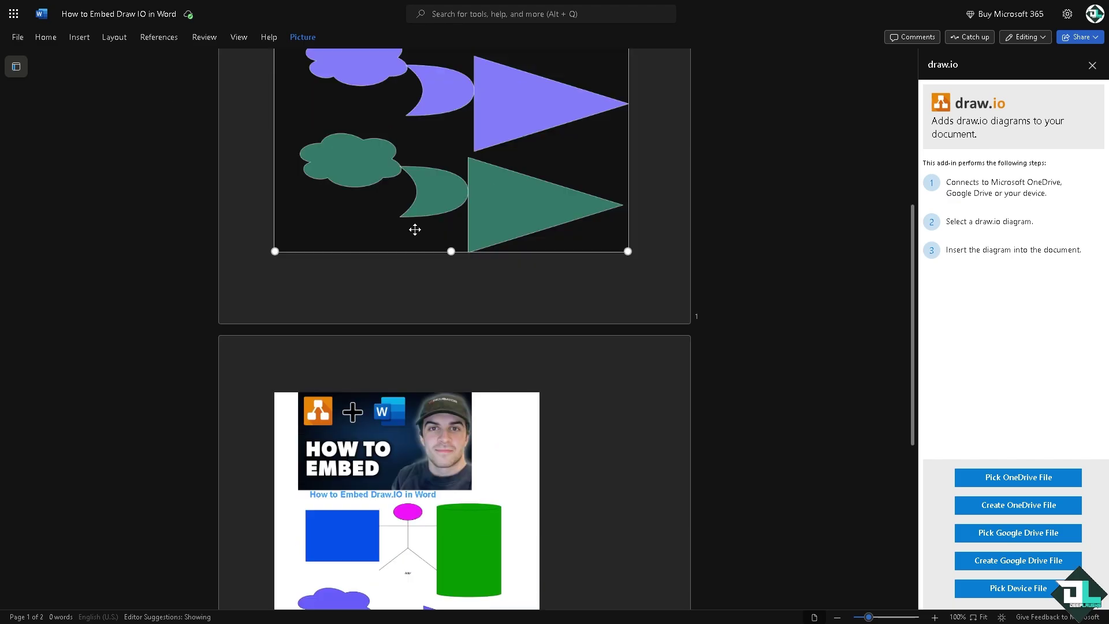
pyautogui.scroll(2, 414, 228)
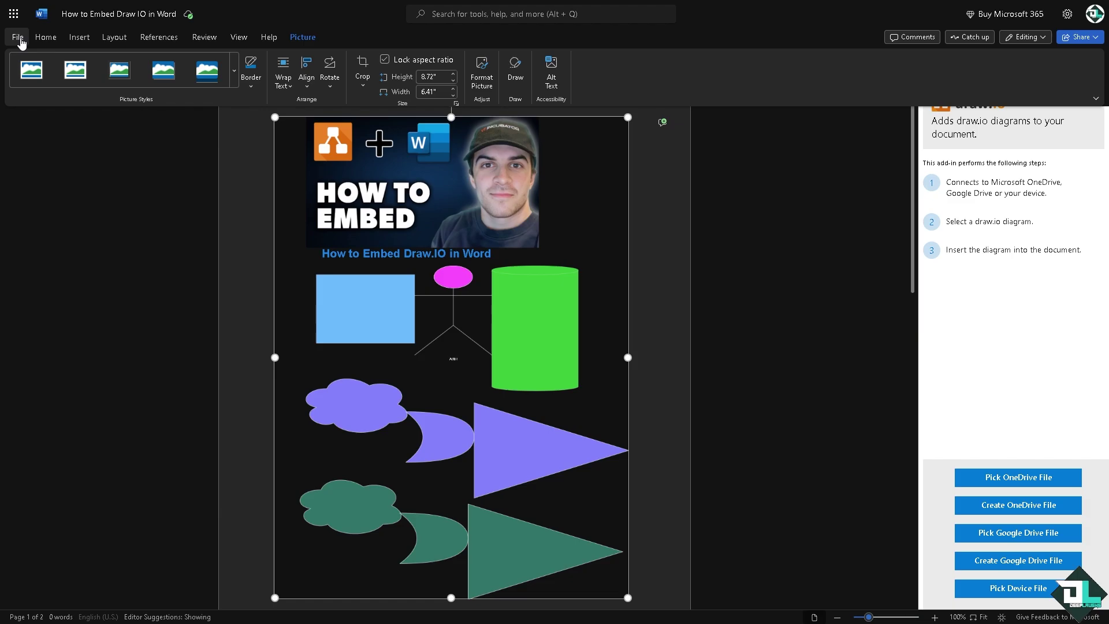
# Step: Share Document 3.docx with the pasted message 'How to Embed Draw IO in Word'
pyautogui.click(1078, 37)
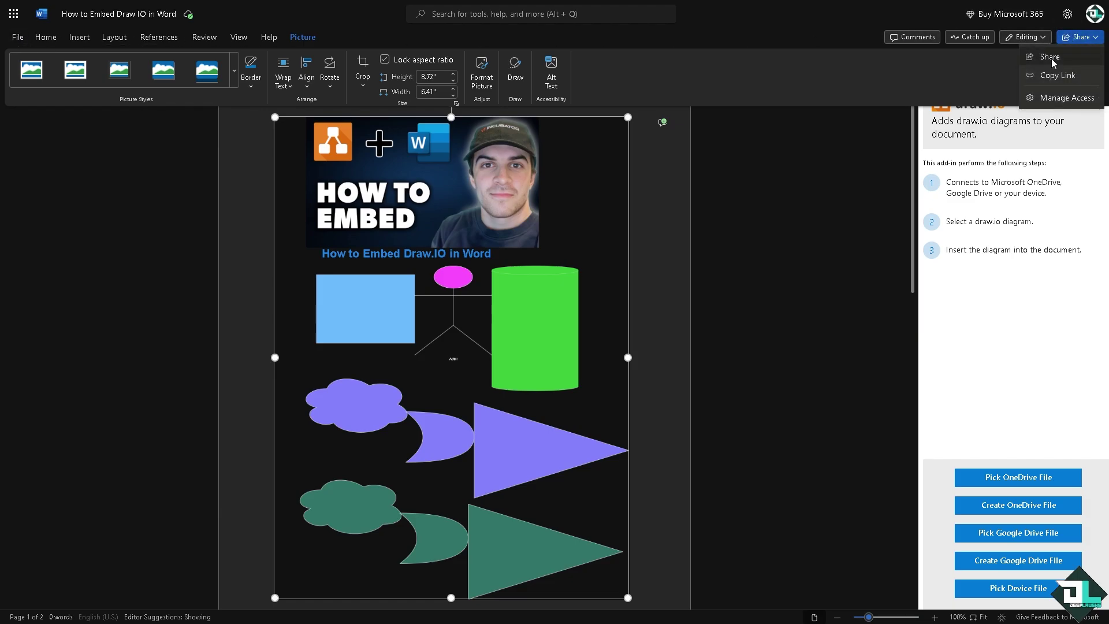
pyautogui.click(1050, 57)
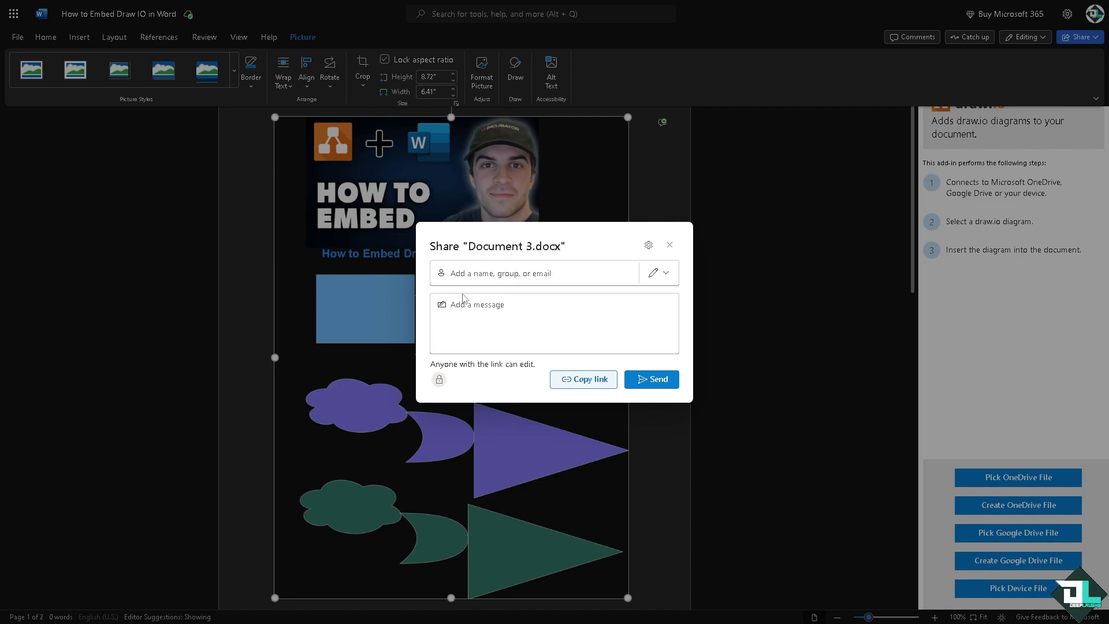
pyautogui.click(499, 313)
pyautogui.write('How to Embed Draw IO in Word')
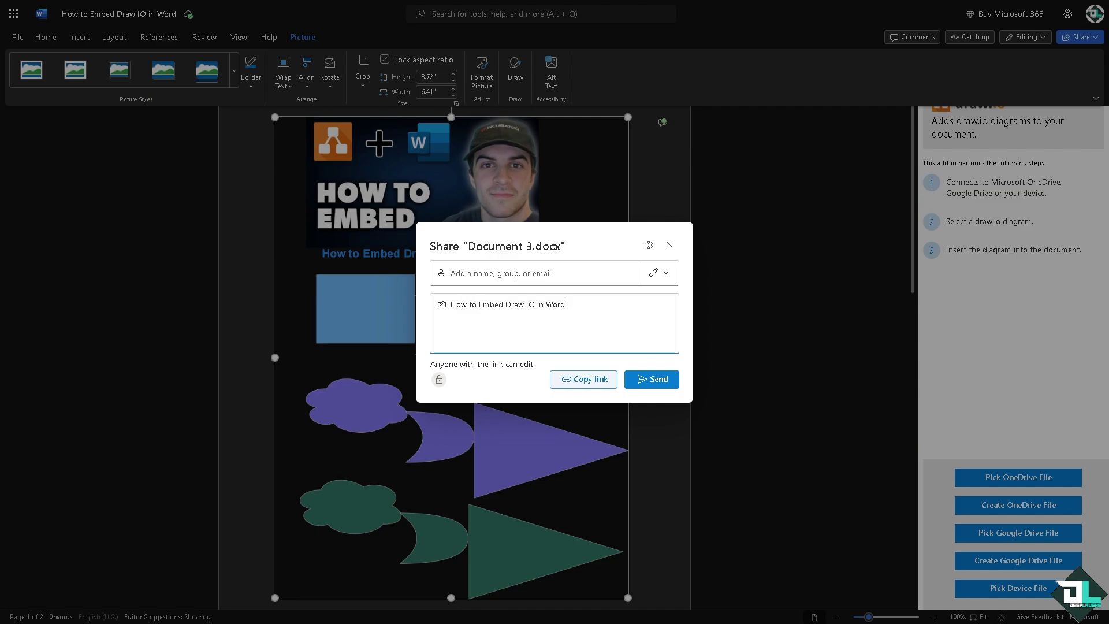